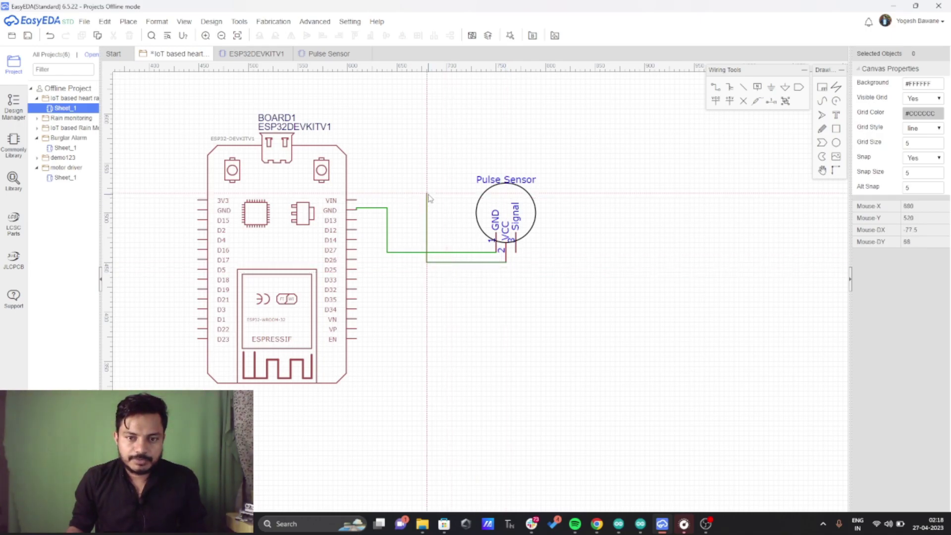
Finish the wire from the pulse sensor's VCC pin to the ESP32 board's VIN pin
scroll(429, 199, "up", 3)
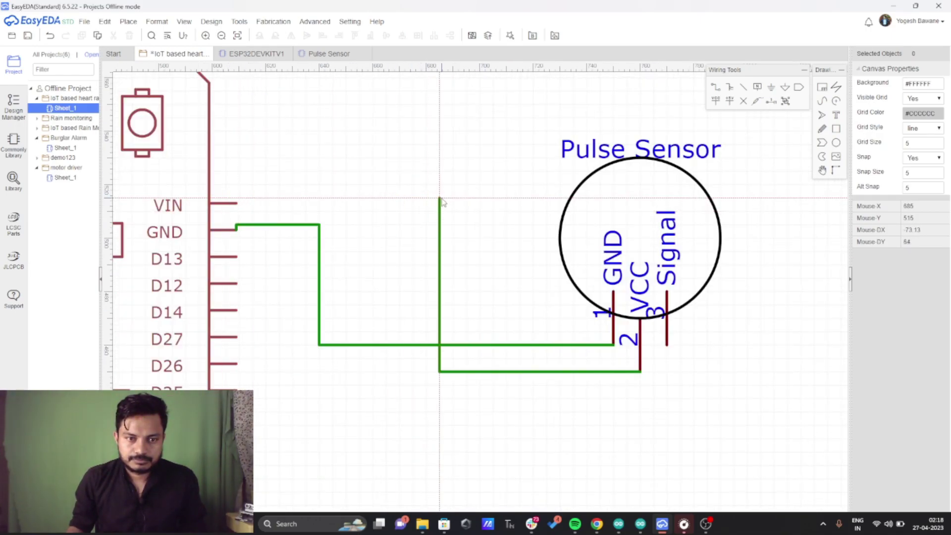
left_click(426, 198)
left_click(239, 203)
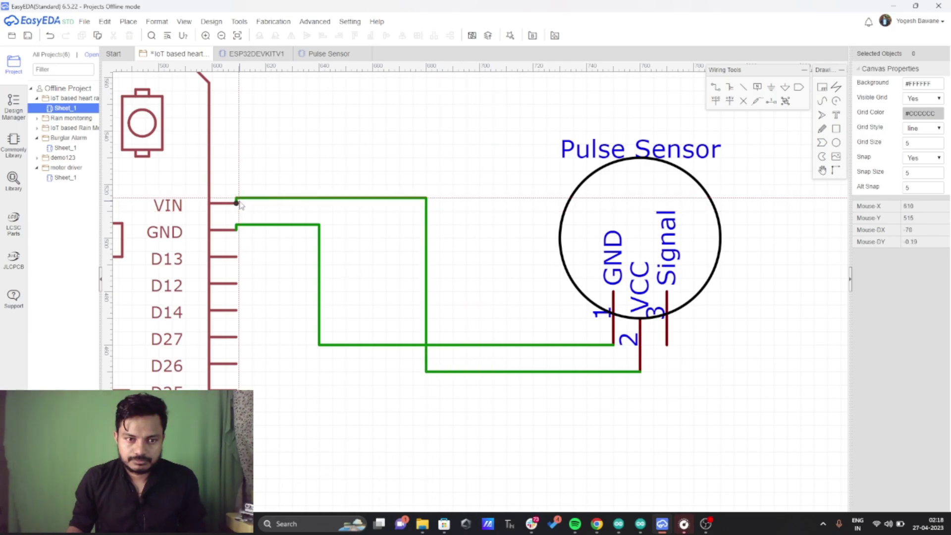
Wire the pulse sensor's Signal pin to the ESP32 board's D32 pin and save the schematic
scroll(447, 208, "down", 2)
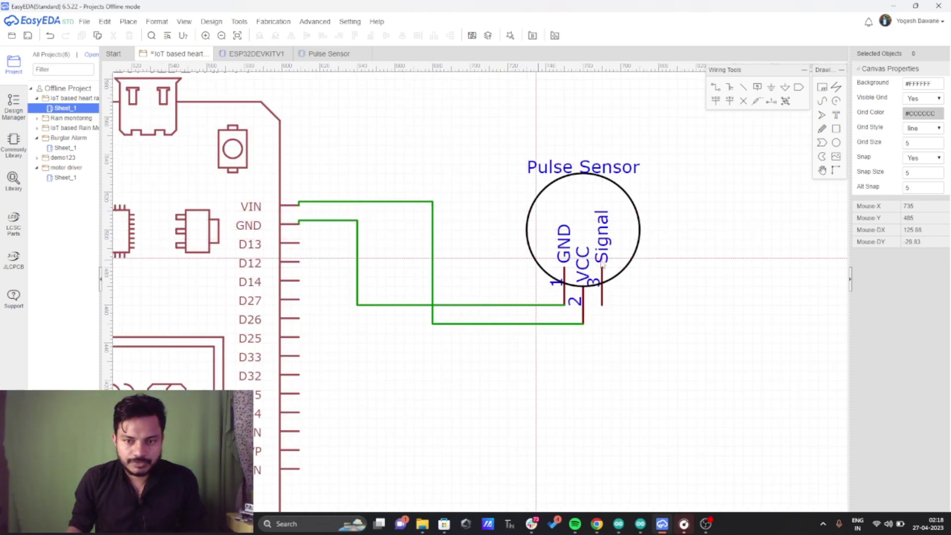
scroll(633, 309, "down", 2)
left_click(611, 308)
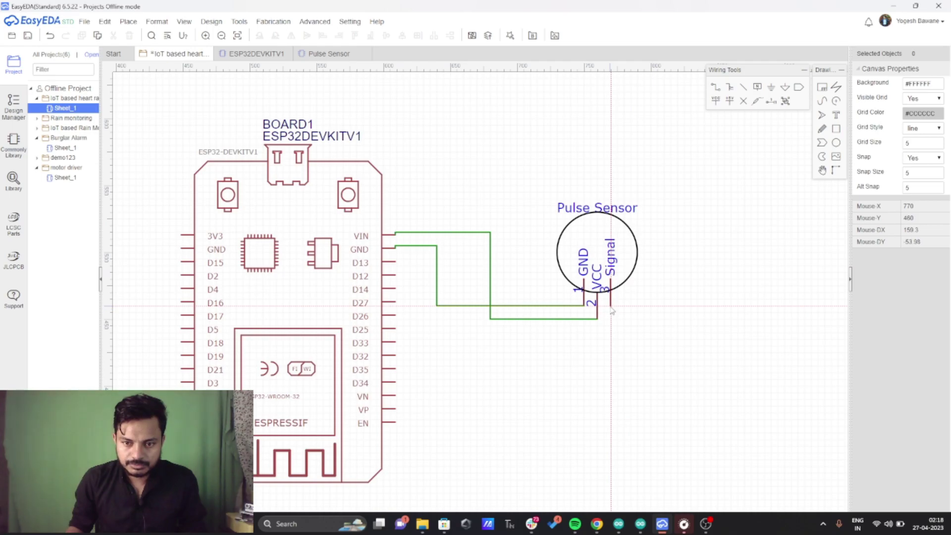
left_click(395, 355)
scroll(592, 367, "down", 2)
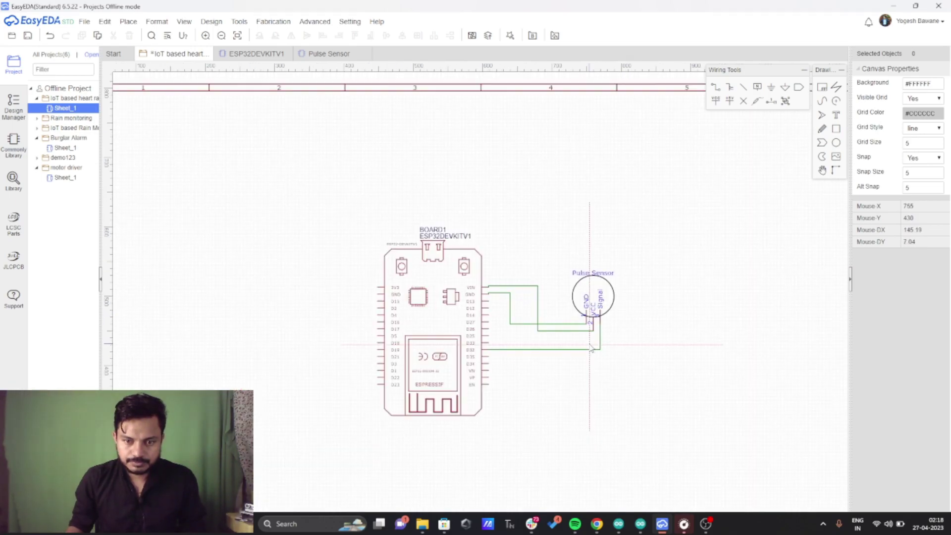
scroll(562, 323, "up", 2)
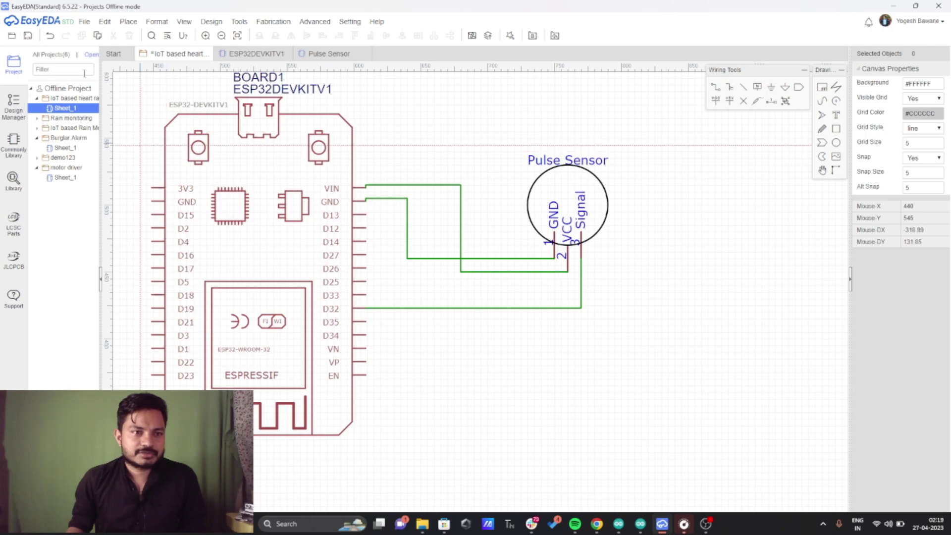
key("ctrl+s")
scroll(693, 235, "down", 1)
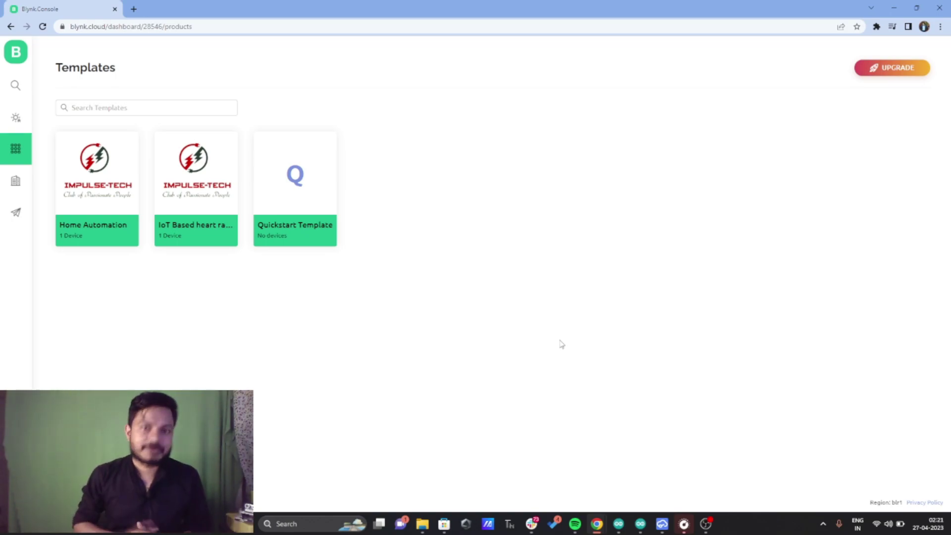
In the Blynk console, open the IoT Based heart rate monitoring template and review its metadata and datastreams
left_click(208, 238)
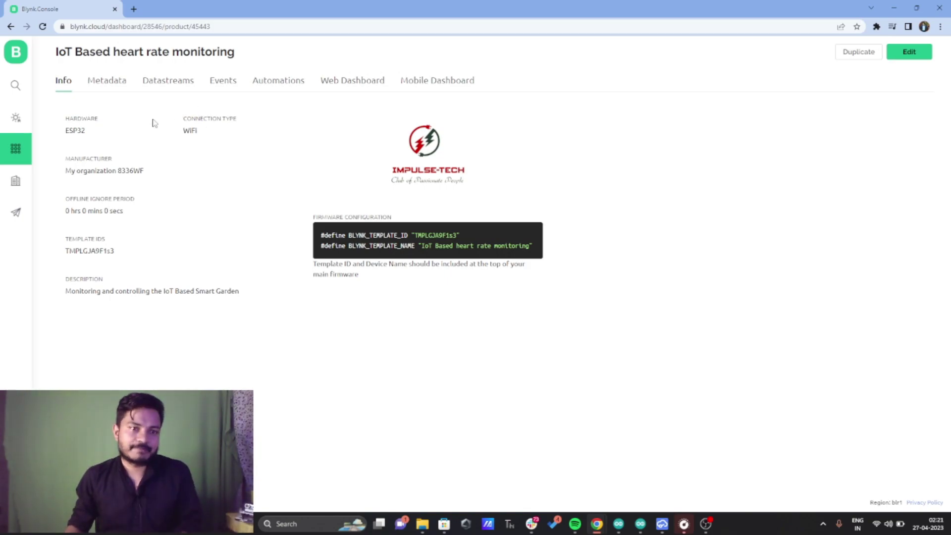
left_click(115, 82)
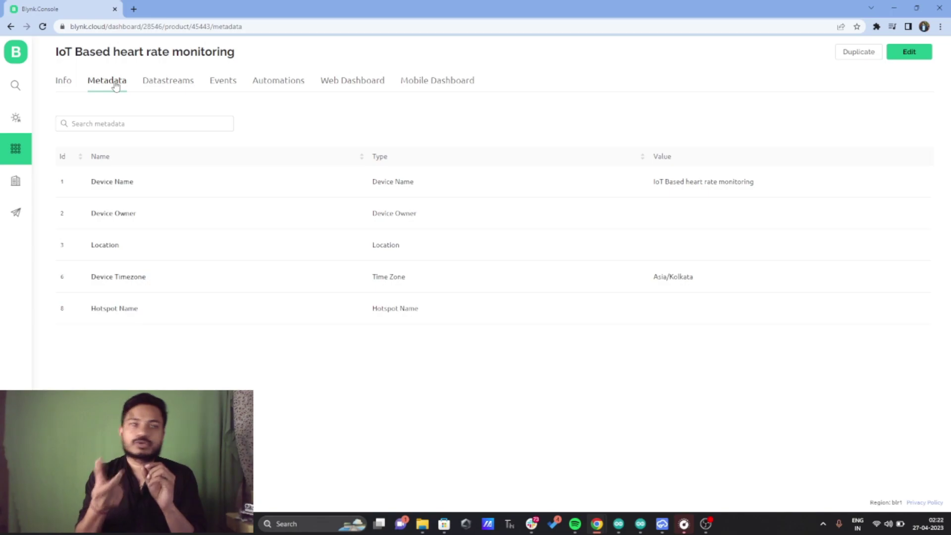
left_click(148, 83)
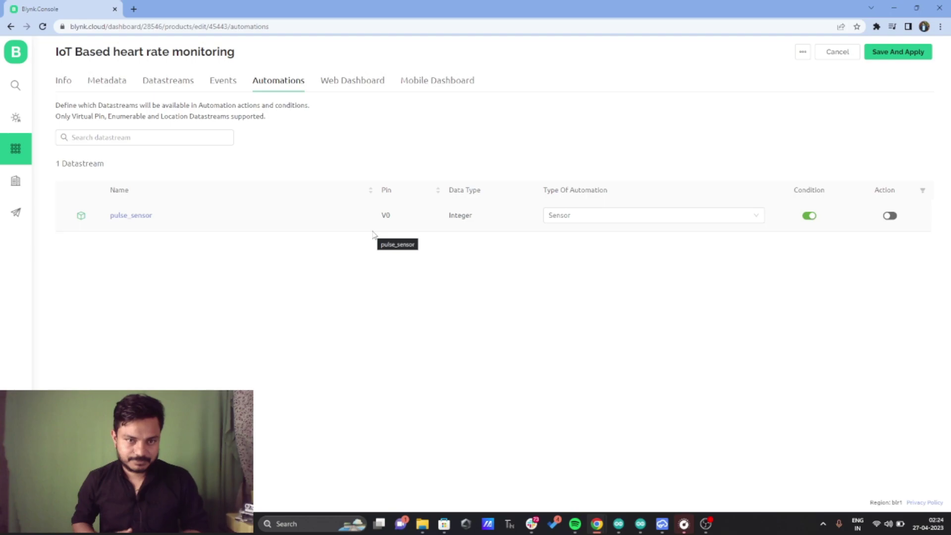
Add a Chart widget to the template's web dashboard, beside the Heart Rate gauge
left_click(345, 93)
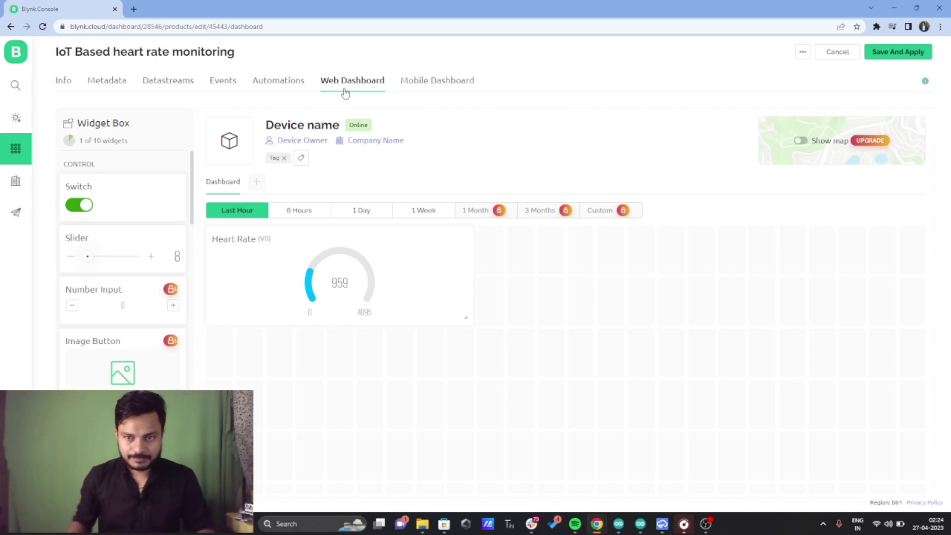
mouse_move(350, 289)
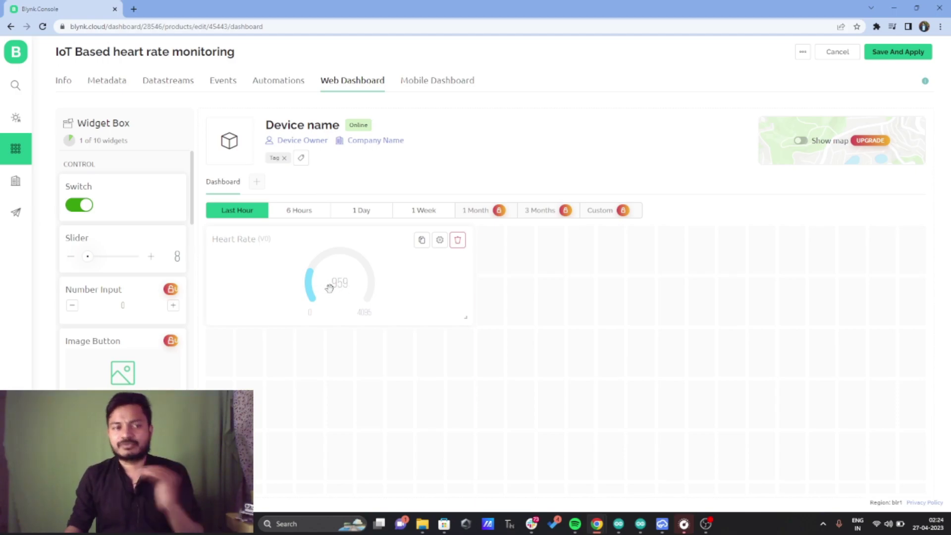
scroll(148, 258, "down", 2)
scroll(138, 281, "down", 8)
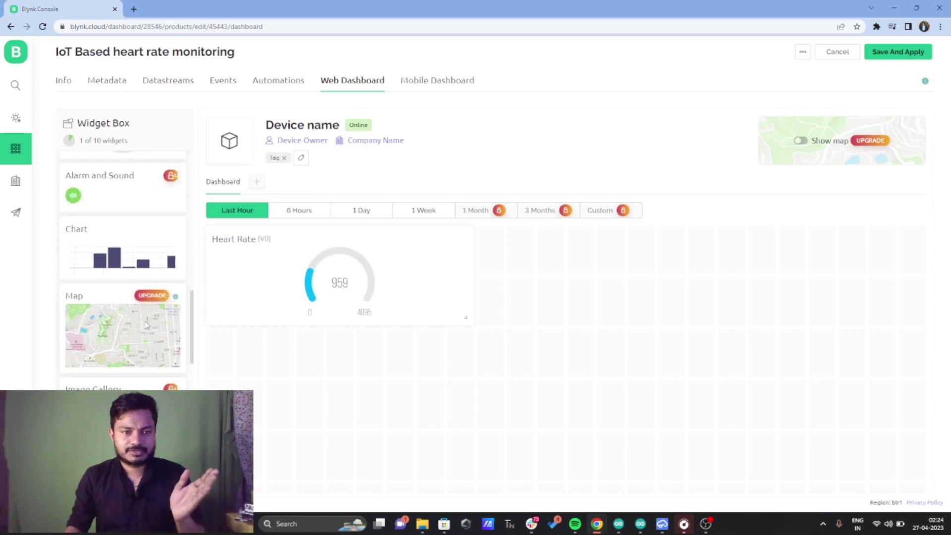
left_click_drag(124, 250, 748, 271)
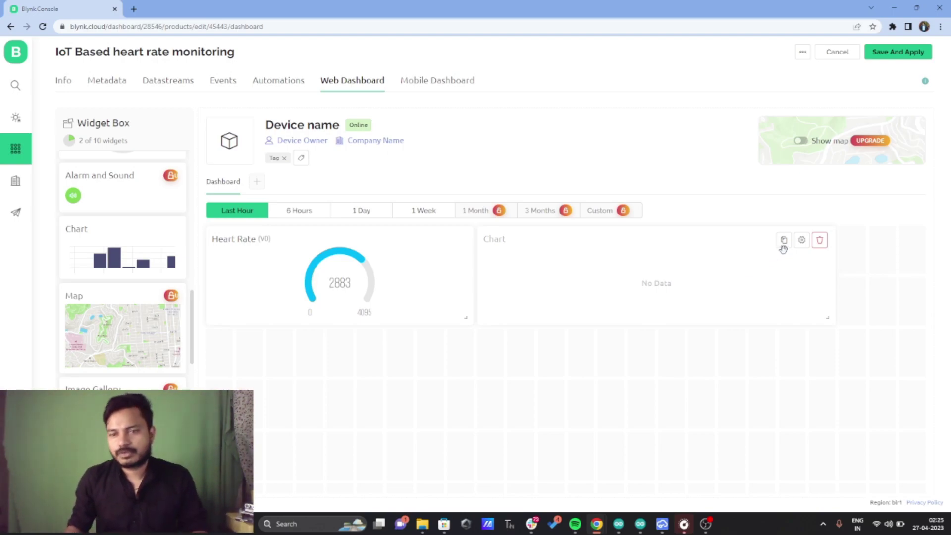
Set the new chart widget's title to "Heart rate chart"
left_click(801, 240)
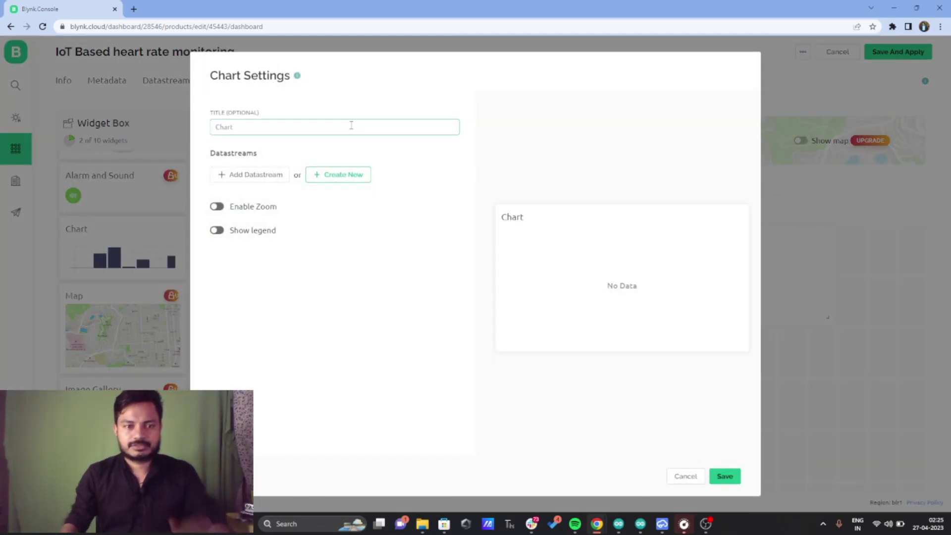
key("BackSpace")
key("BackSpace")
key("BackSpace")
key("BackSpace")
key("BackSpace")
type("H")
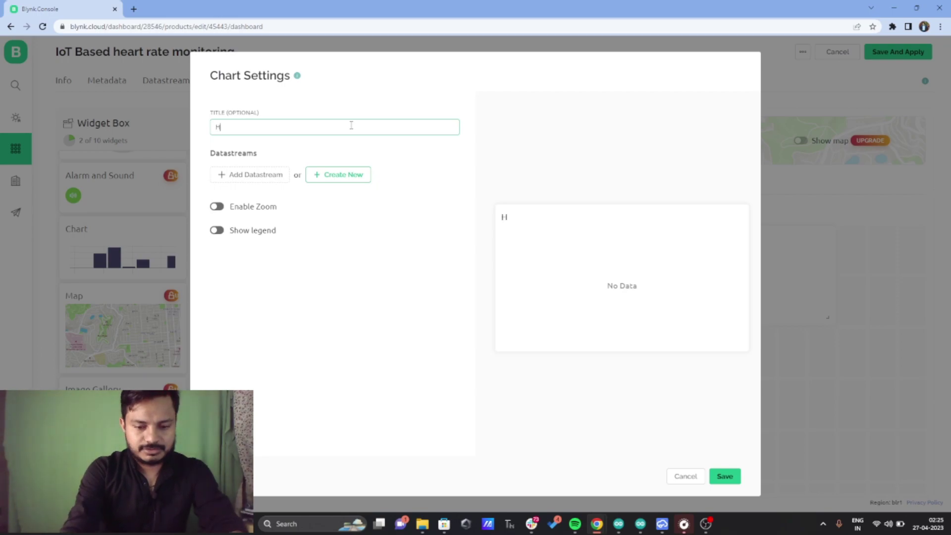
type("eart rate chart")
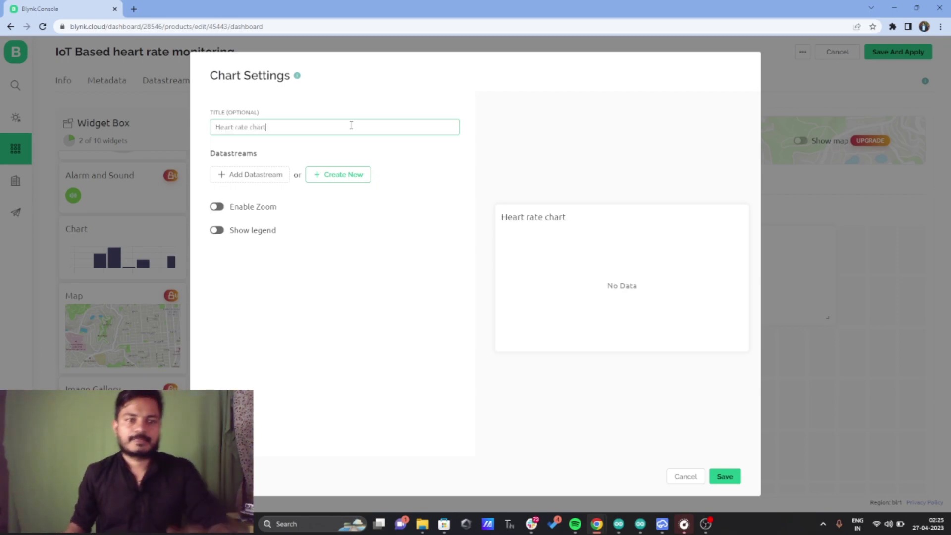
Assign the pulse_sensor (V0) datastream to the chart and save the chart settings
left_click(267, 172)
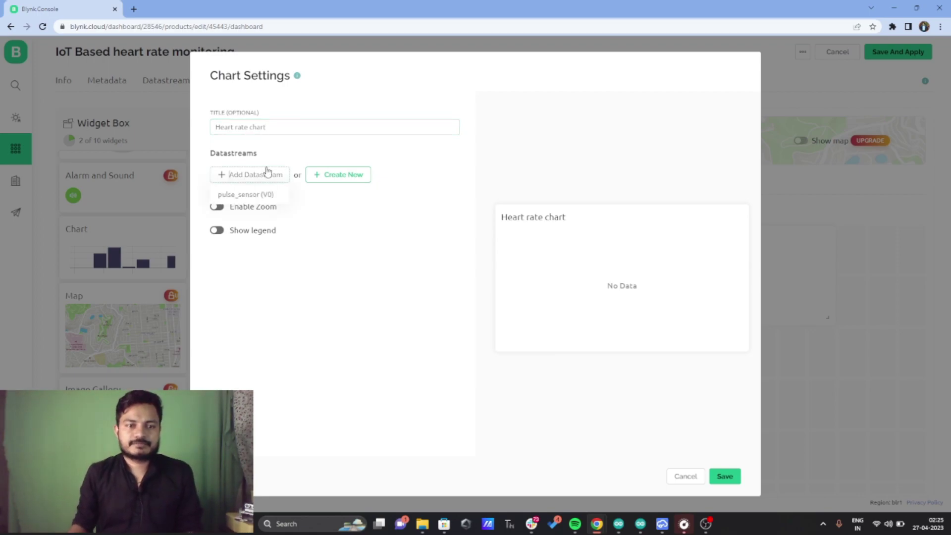
left_click(246, 195)
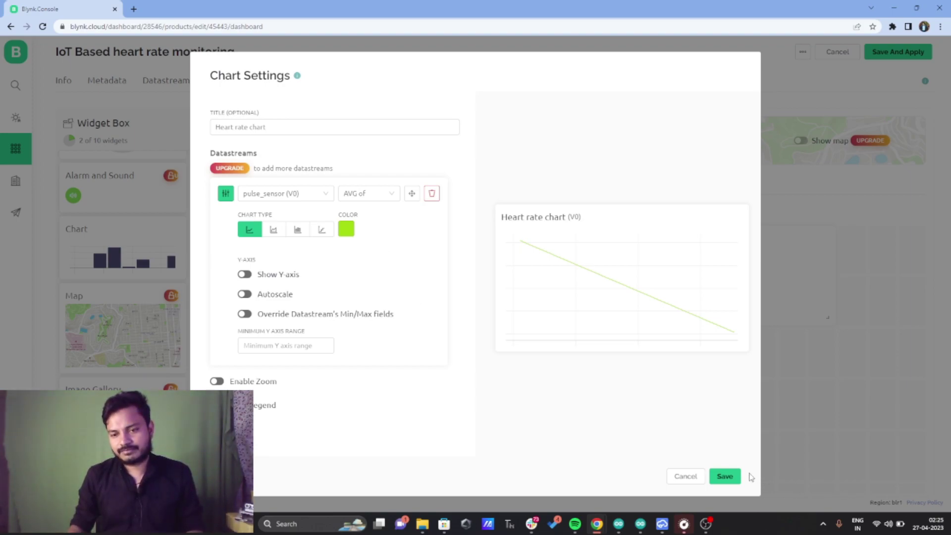
left_click(726, 477)
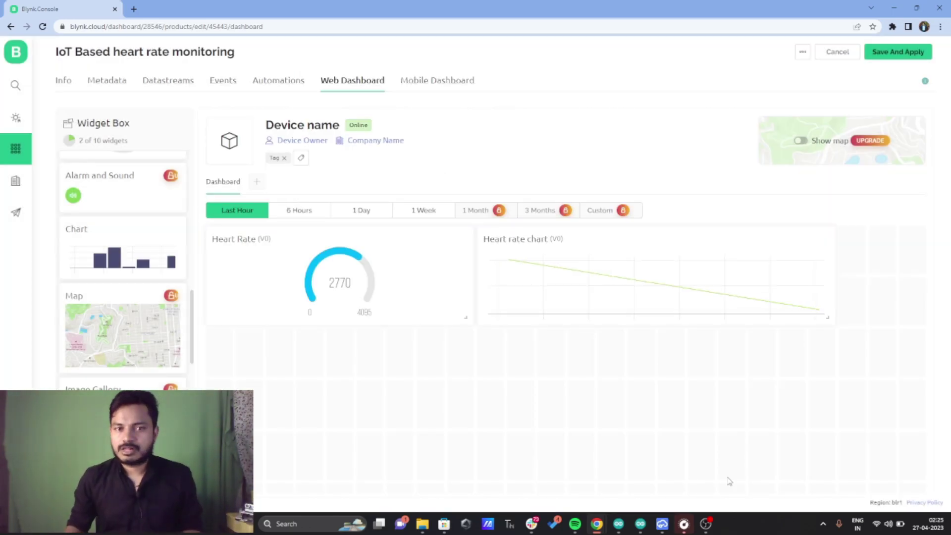
View the mobile dashboard instructions, and save and apply the template changes
left_click(423, 82)
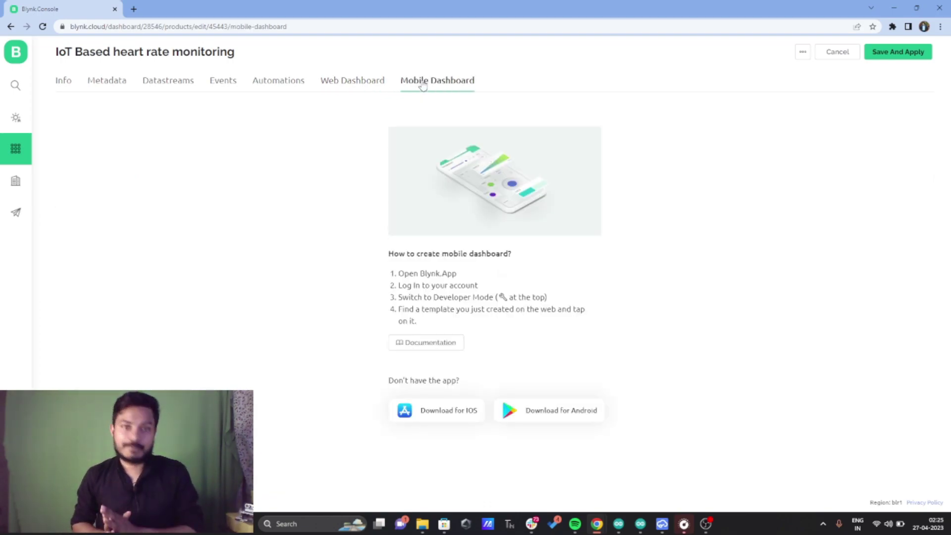
left_click(898, 52)
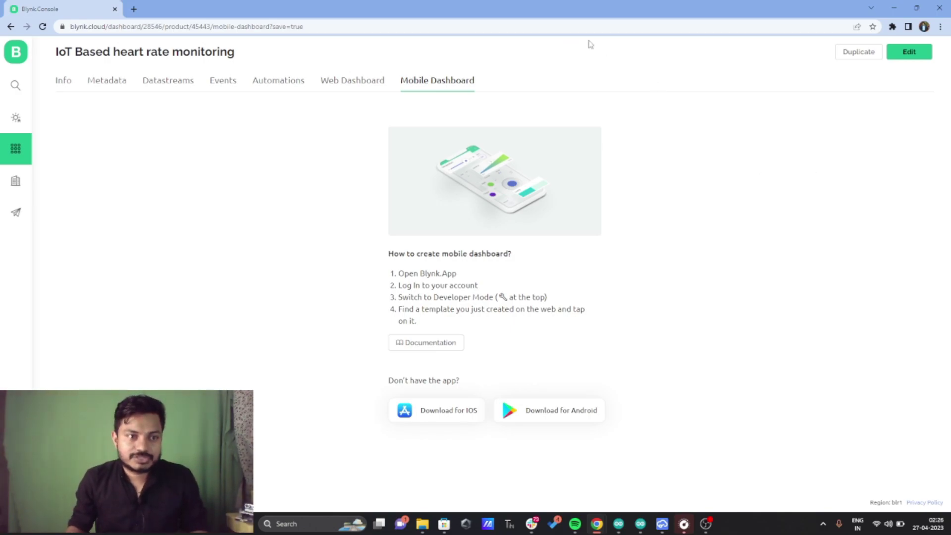
Open the My Devices list and try to add a new device
left_click(16, 84)
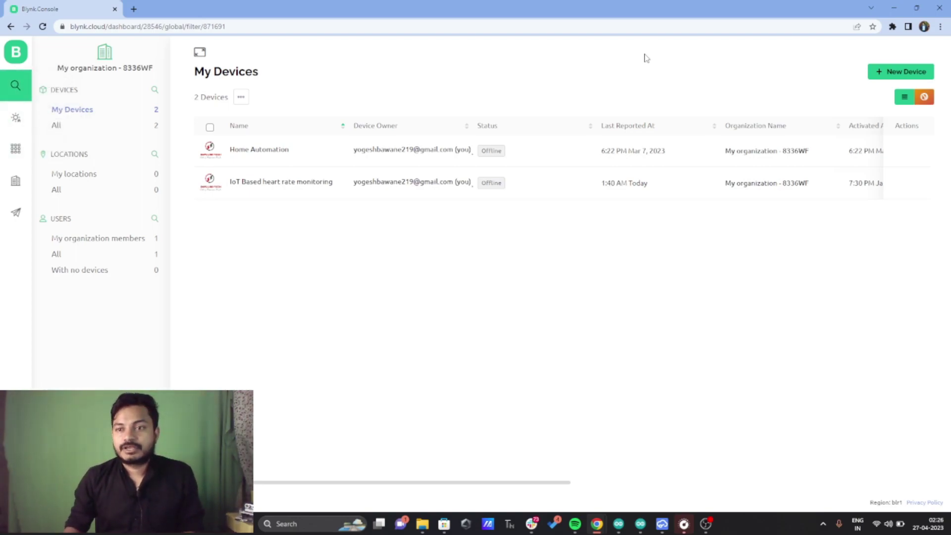
left_click(906, 74)
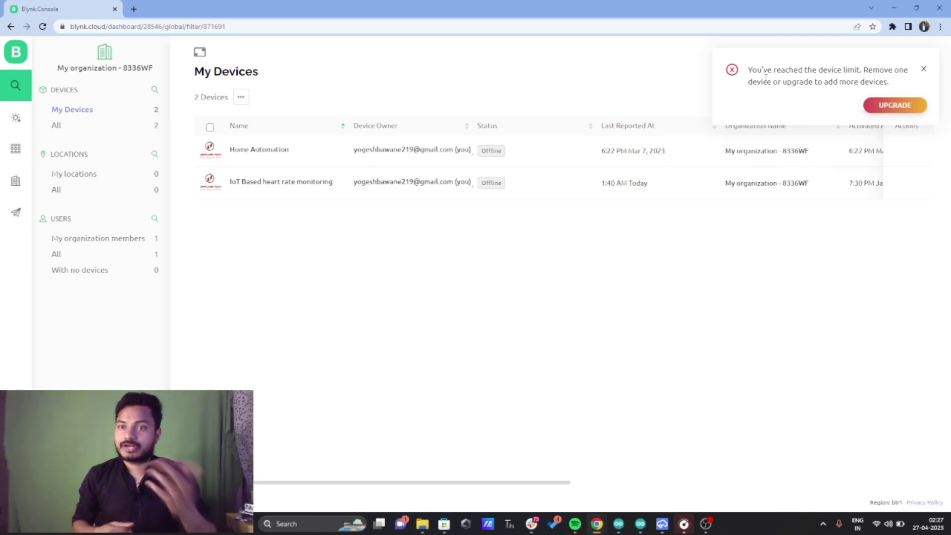
left_click(923, 69)
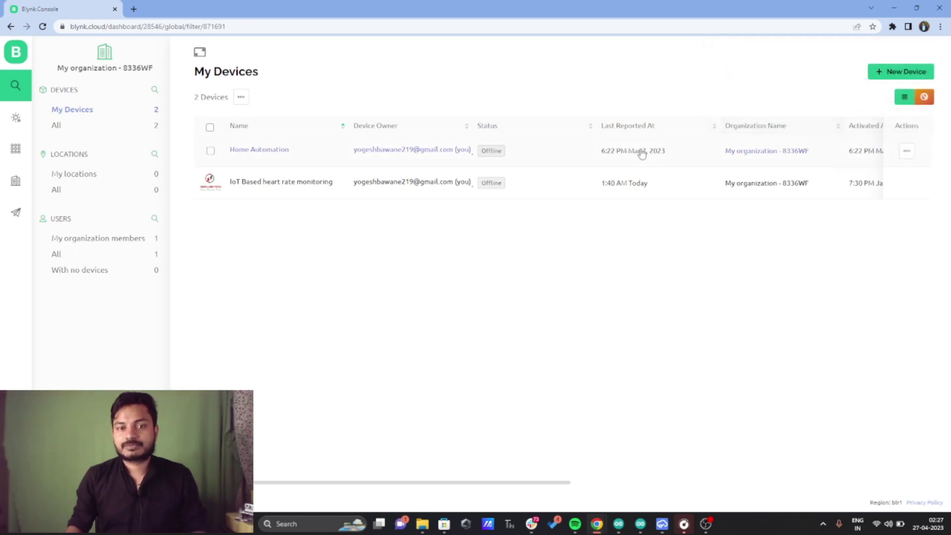
left_click(896, 71)
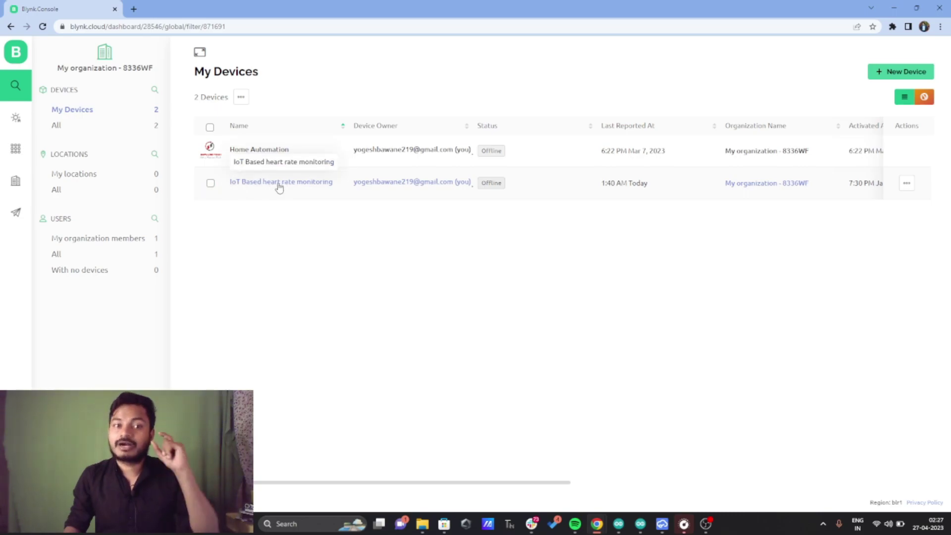
Open the existing IoT Based heart rate monitoring device from the My Devices list in Blynk
left_click(322, 193)
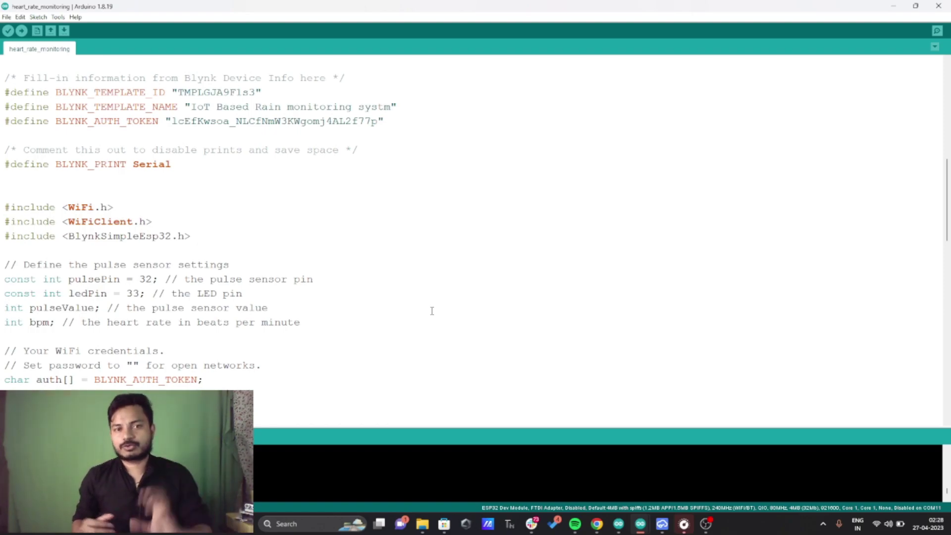
mouse_move(604, 526)
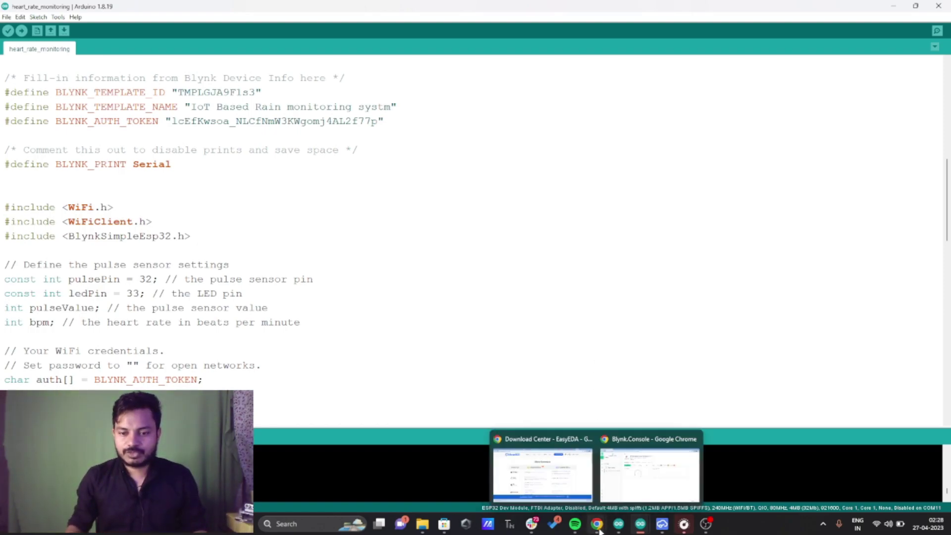
left_click(639, 474)
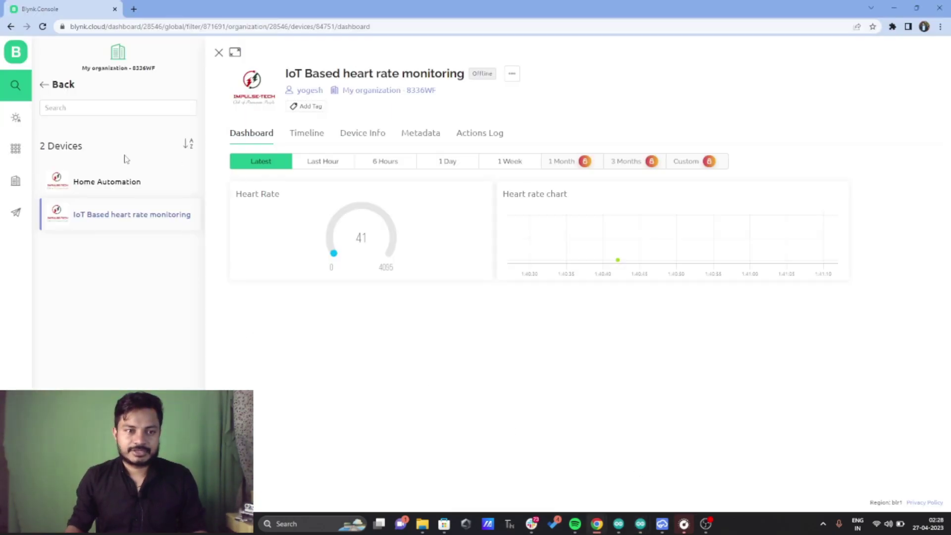
left_click(16, 85)
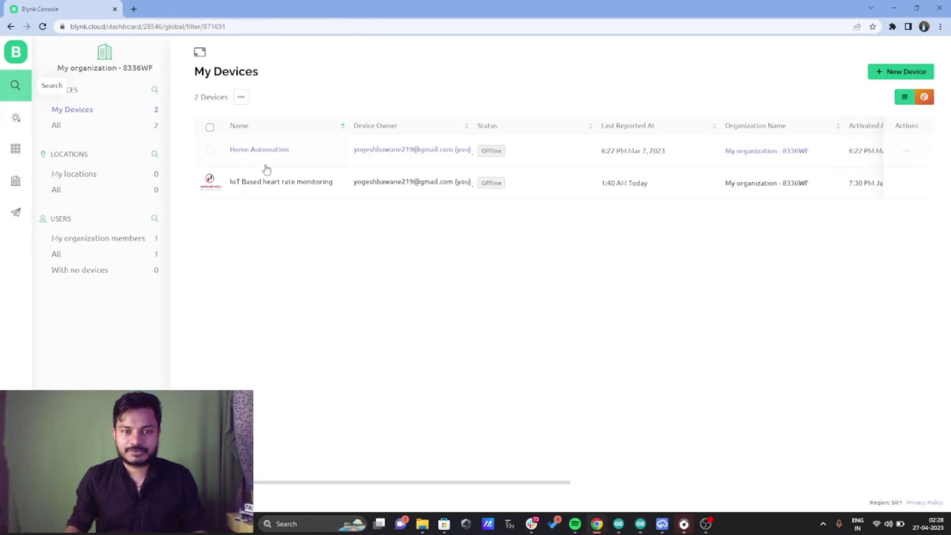
left_click(266, 183)
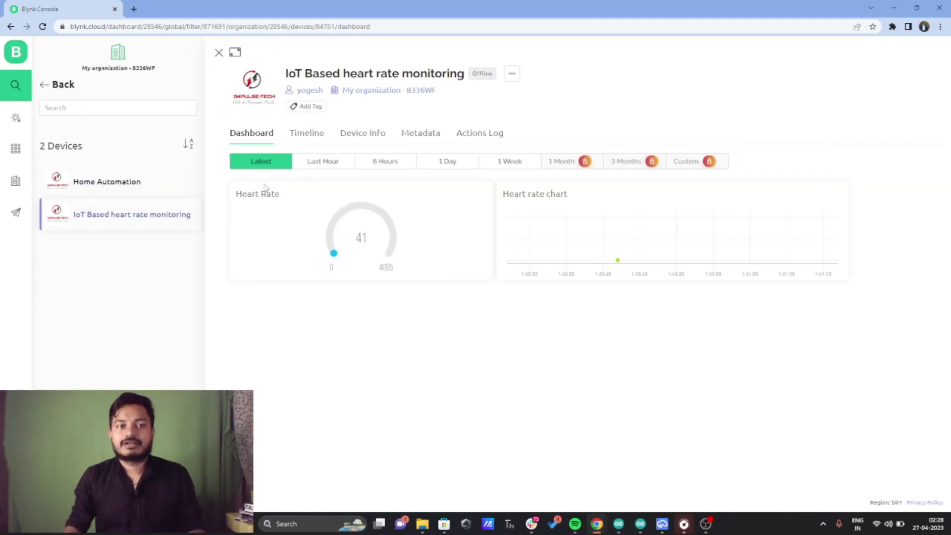
Copy the firmware configuration code from the device's information and switch to the heart_rate_monitoring sketch in Arduino
left_click(377, 136)
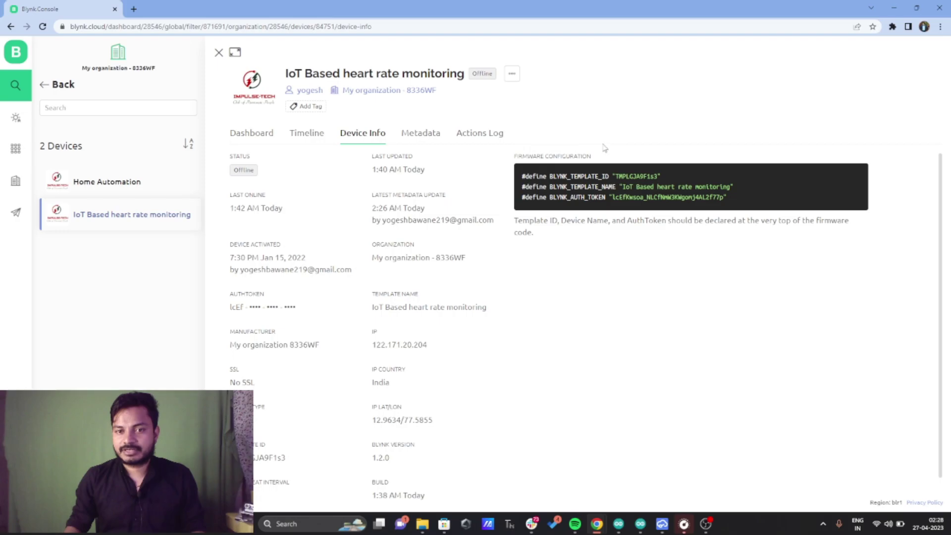
left_click(555, 175)
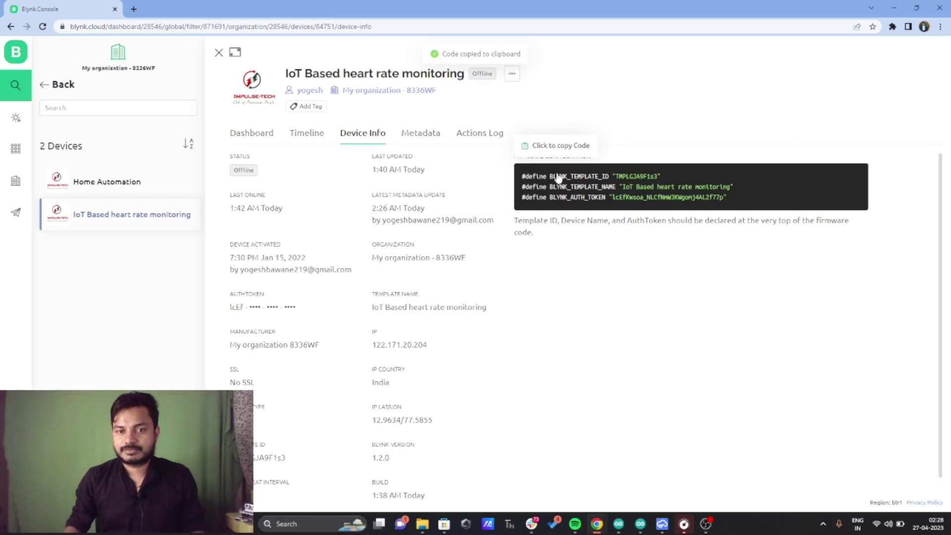
mouse_move(640, 523)
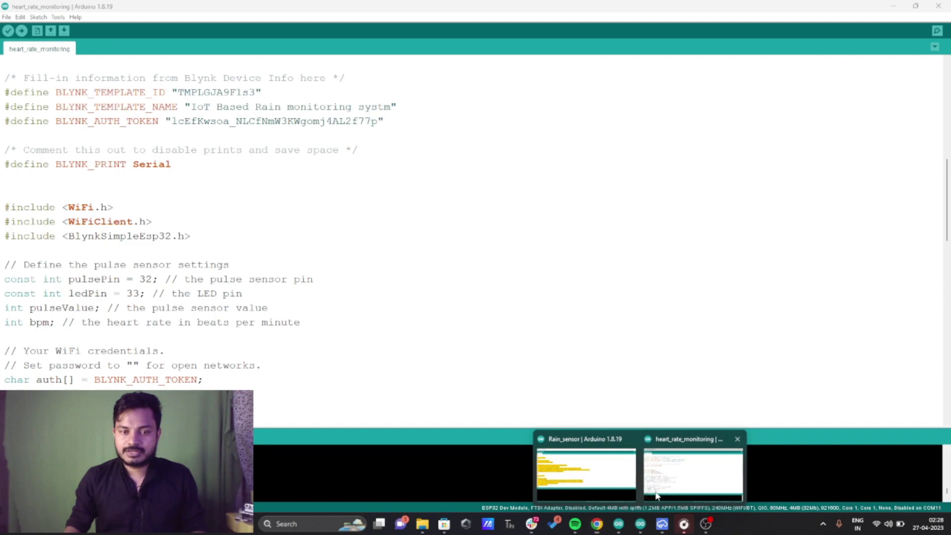
left_click(653, 505)
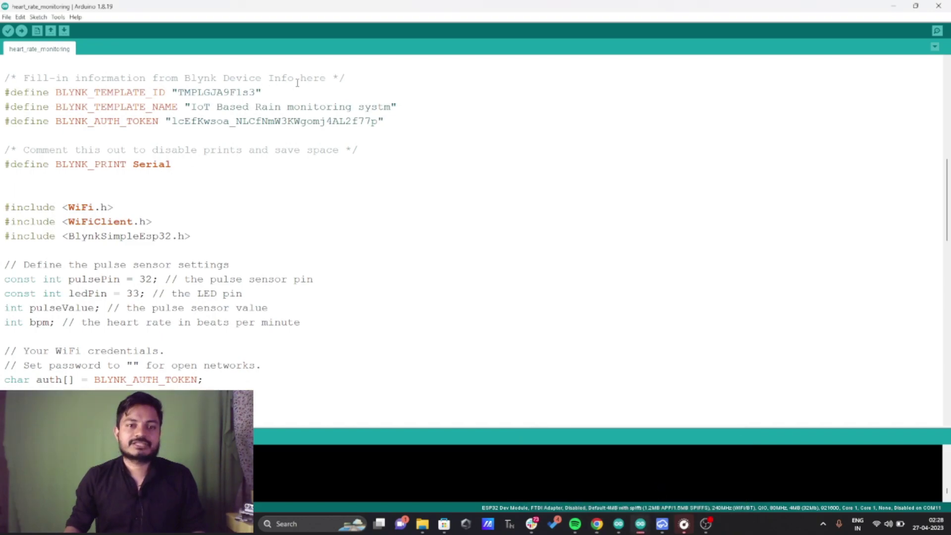
Highlight the Blynk template and token defines, and the WiFi and Blynk library includes in the sketch to review them
left_click_drag(383, 122, 4, 91)
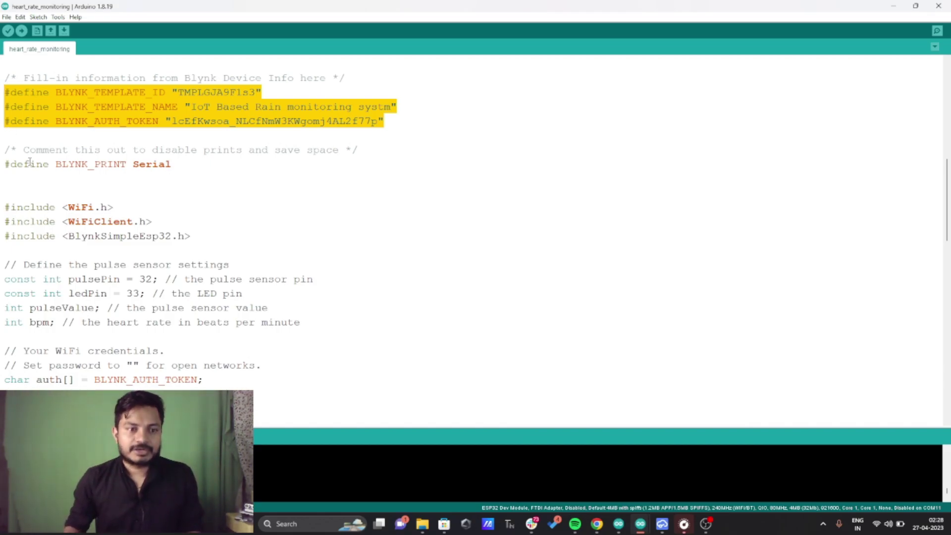
scroll(69, 163, "down", 2)
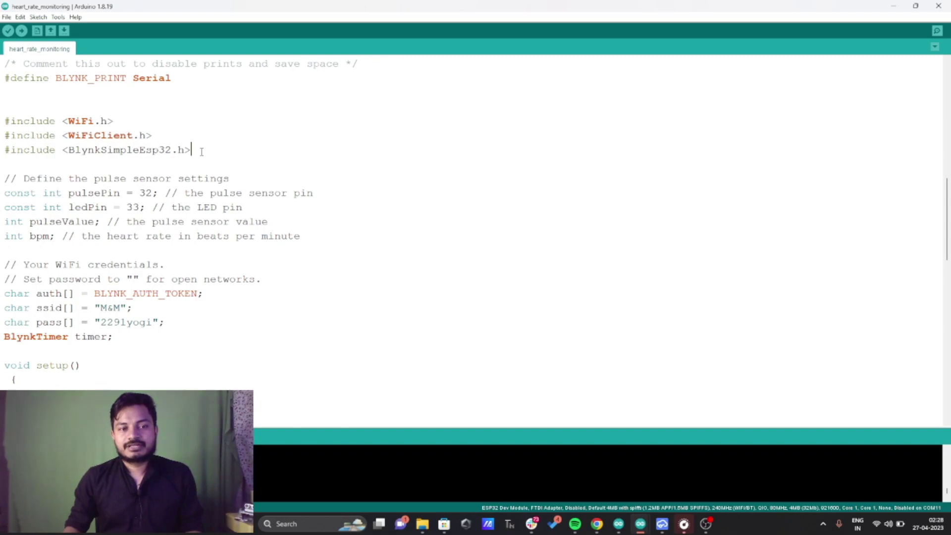
left_click_drag(203, 150, 2, 109)
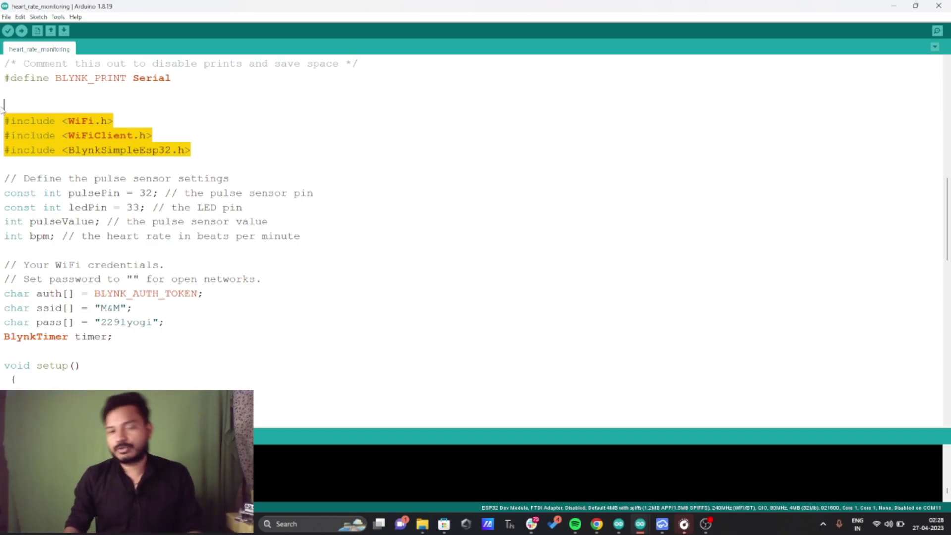
Review the pulse sensor settings, highlighting the pulsePin value and the ledPin constant
scroll(68, 132, "down", 2)
left_click(69, 134)
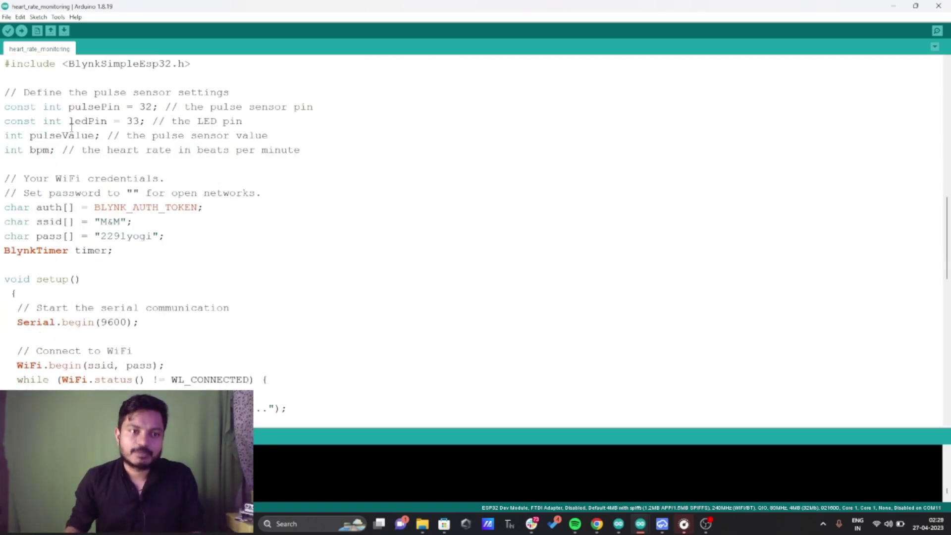
left_click_drag(68, 106, 153, 107)
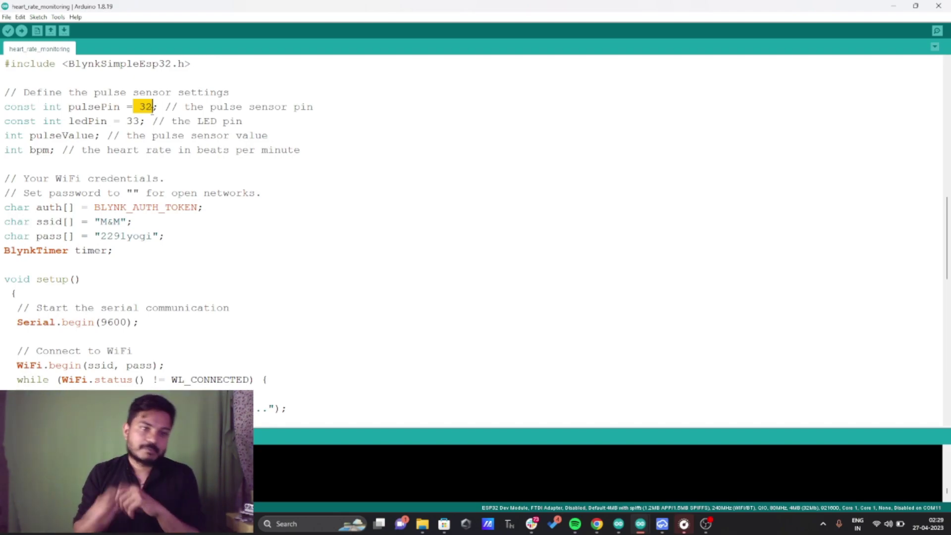
double_click(102, 121)
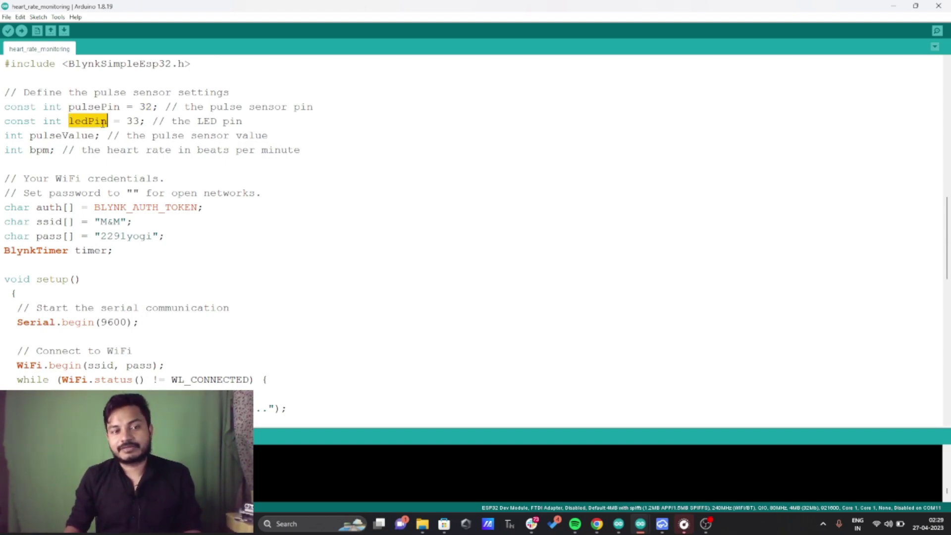